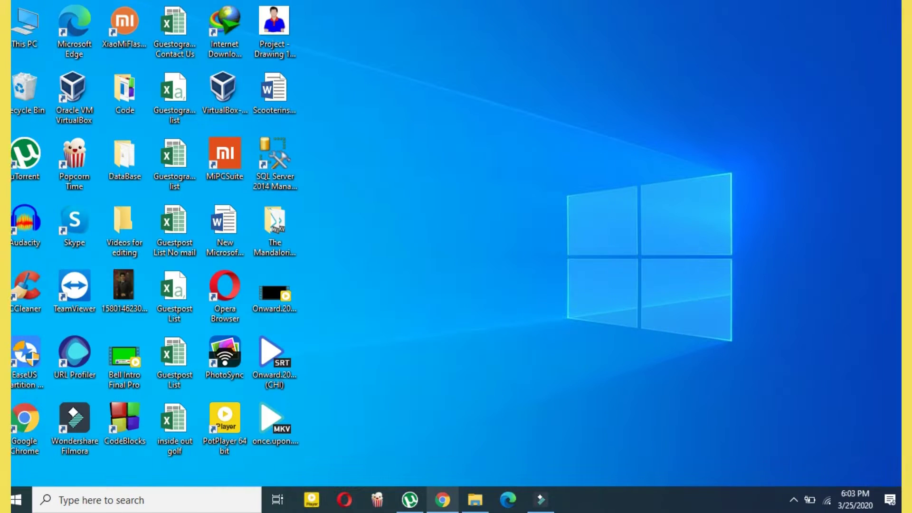
- Bring up opendns.com in Chrome and scroll to the footer's DNS addresses 208.67.222.222 and 208.67.220.220
click(442, 500)
scroll(909, 162, down, 15)
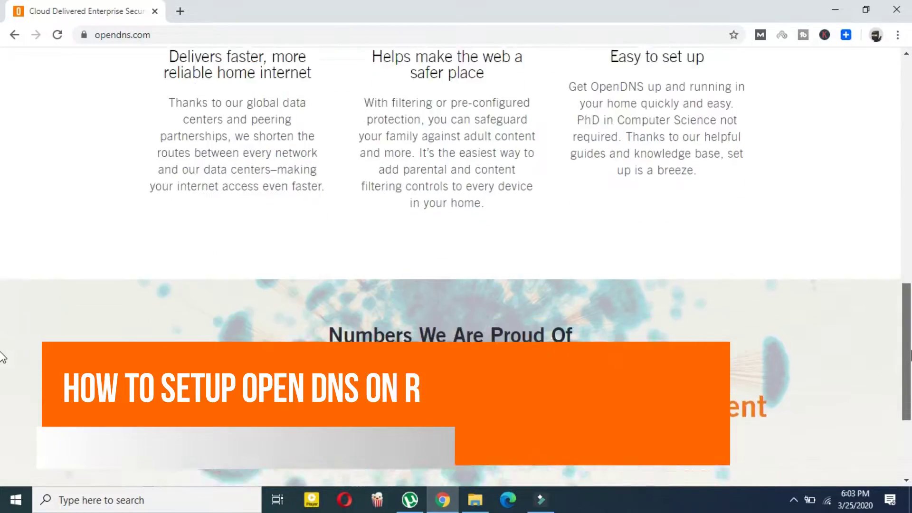
drag(909, 356, 883, 92)
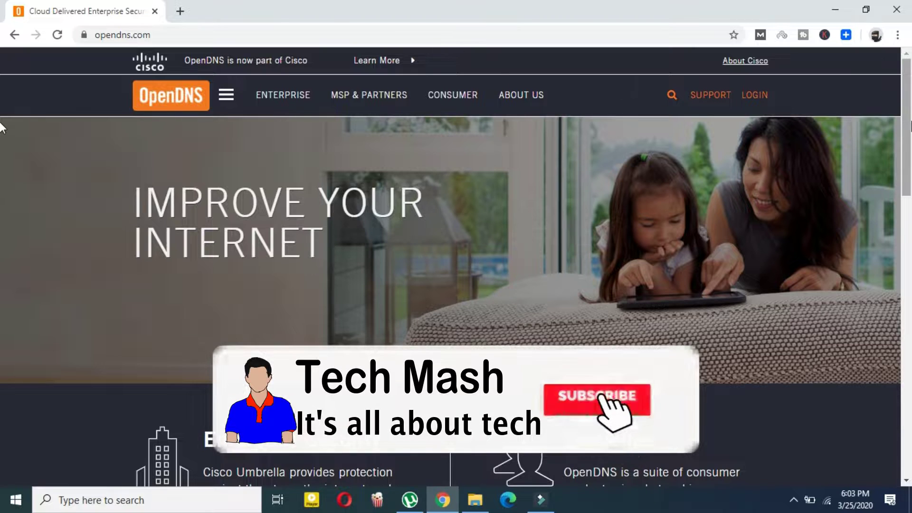
scroll(1, 197, down, 5)
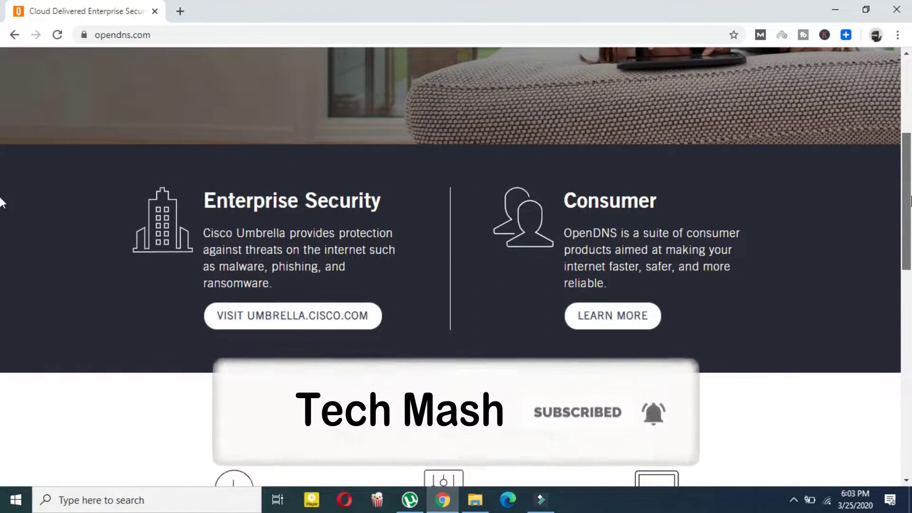
scroll(1, 265, down, 10)
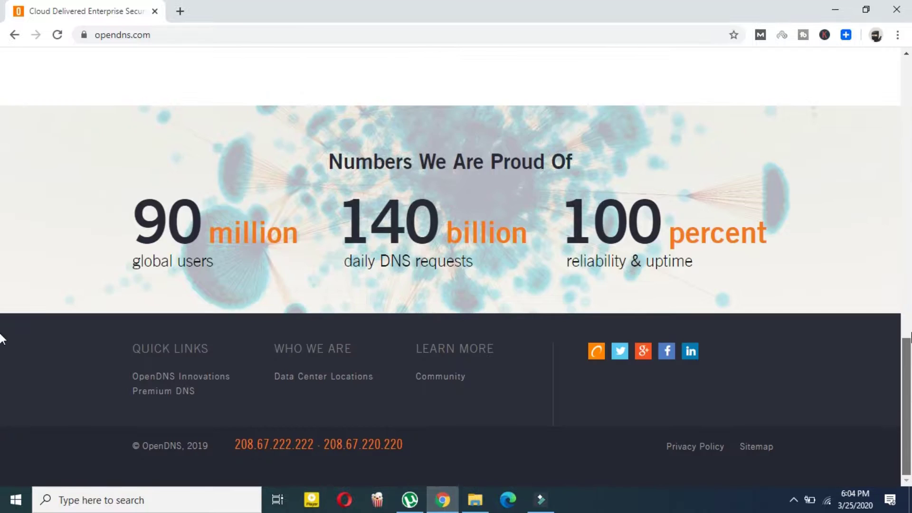
scroll(2, 336, up, 15)
scroll(883, 180, down, 4)
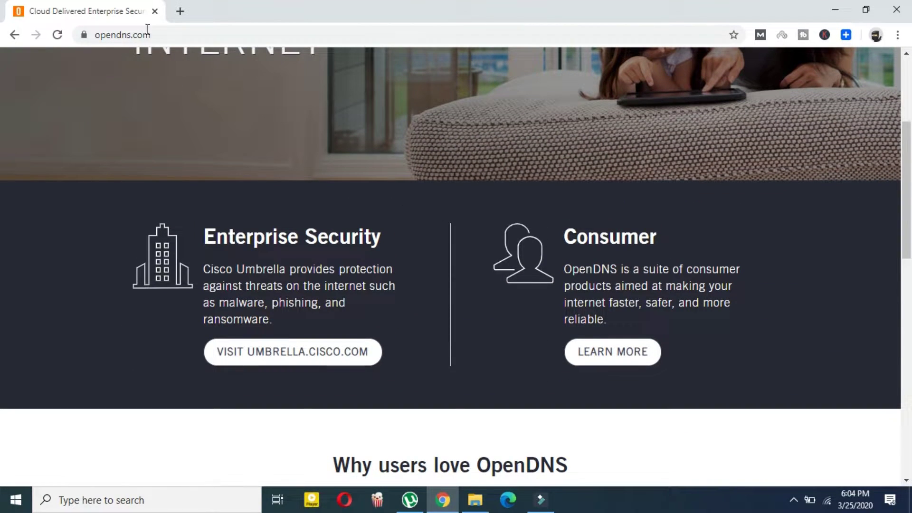
- From the Consumer section's LEARN MORE page, start the free OpenDNS Home sign-up
click(613, 353)
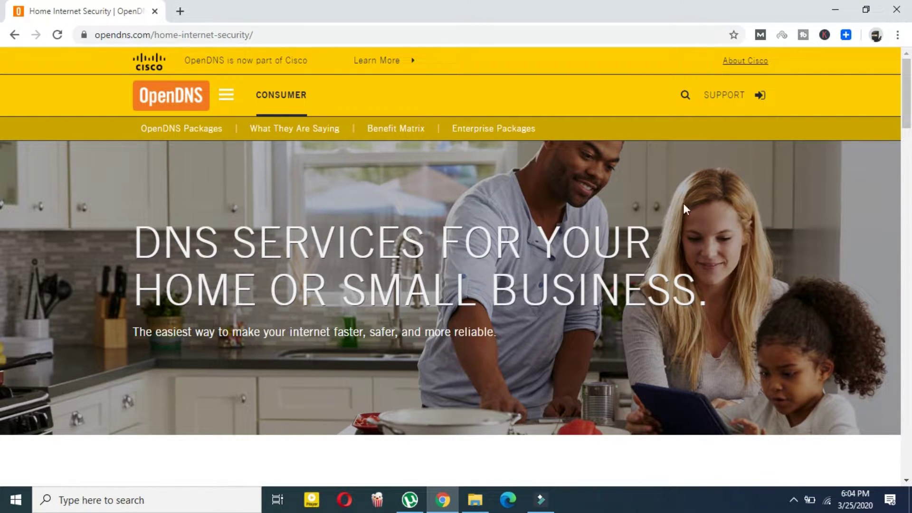
scroll(2, 157, down, 8)
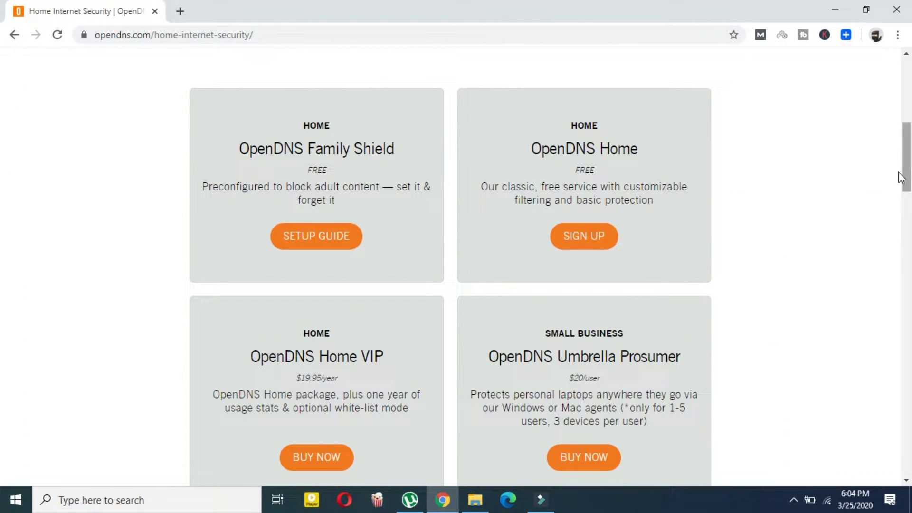
click(584, 232)
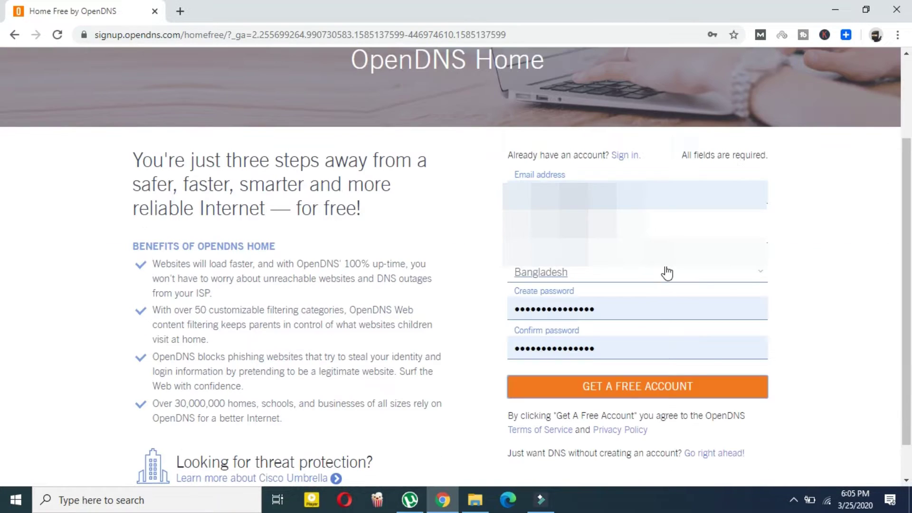
- Create the free account and select nameservers 208.67.222.222 and 208.67.220.220 in the setup guide
click(655, 402)
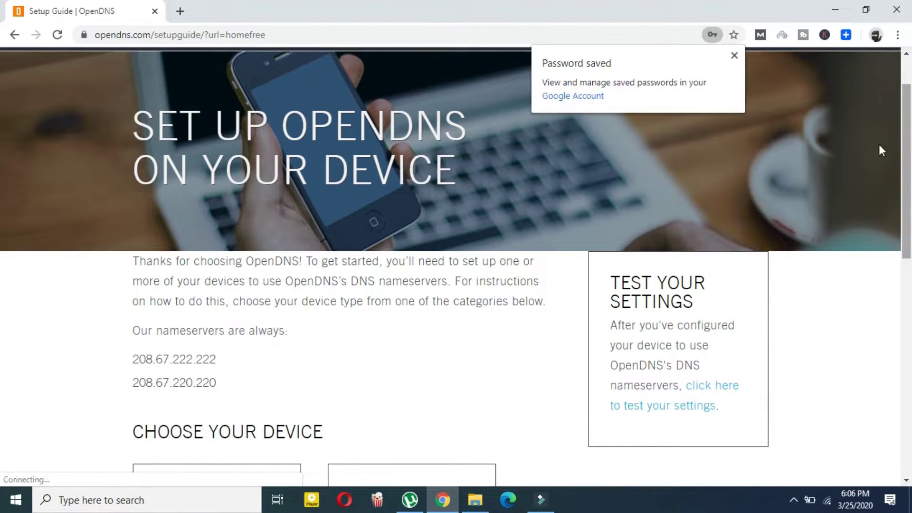
scroll(2, 190, down, 1)
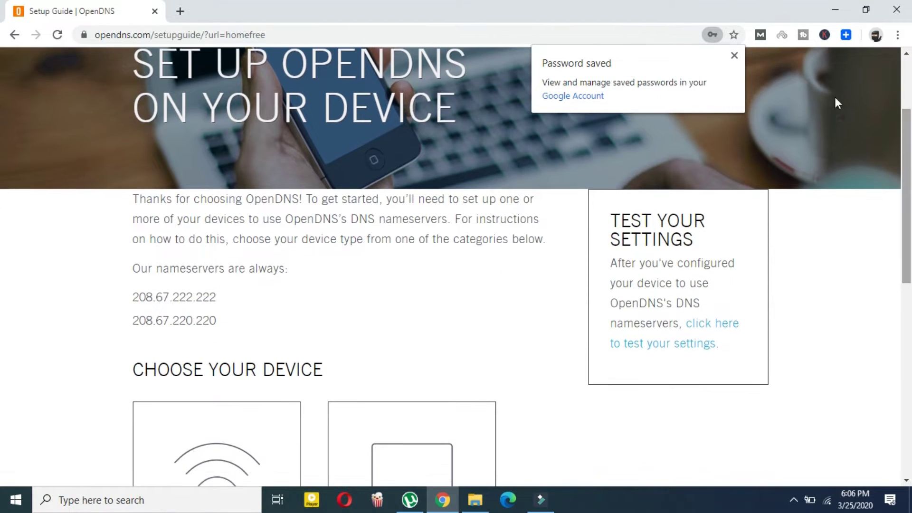
click(735, 56)
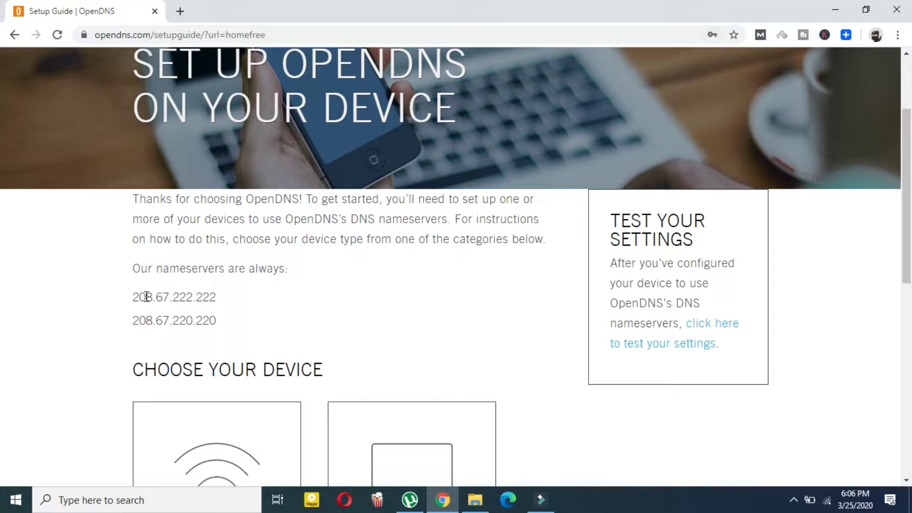
drag(132, 299, 223, 319)
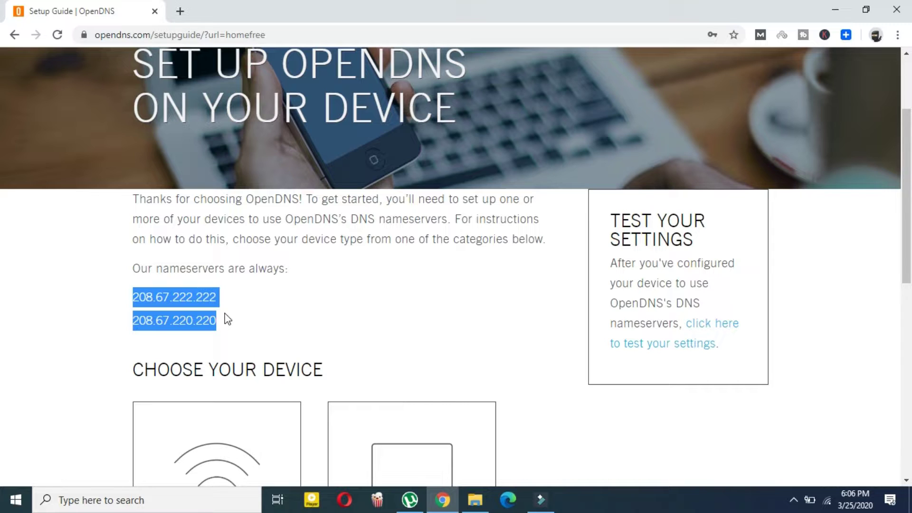
click(136, 504)
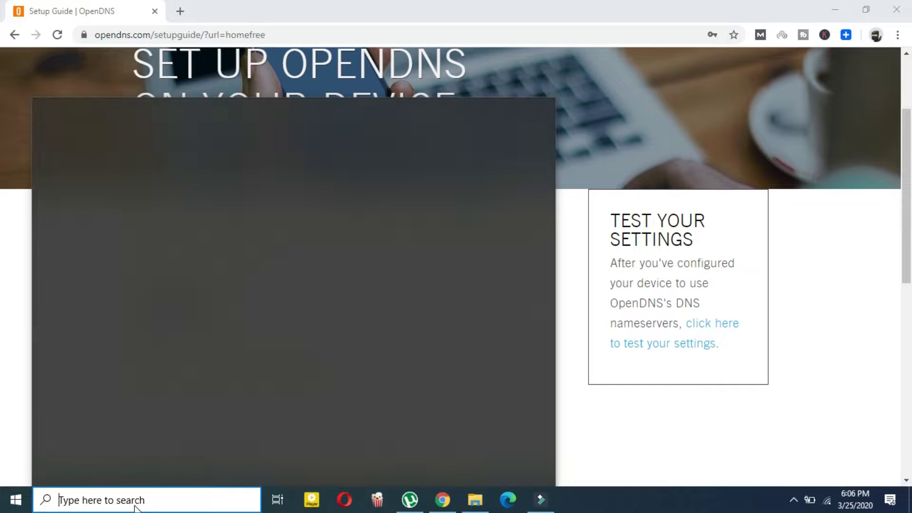
- Open the Run dialog from Windows search and run the command ncpa.cpl
text(run)
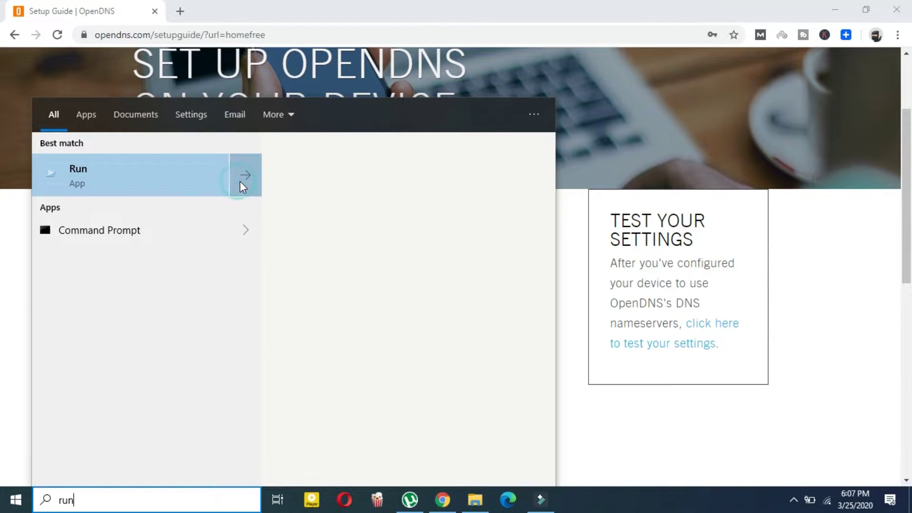
click(135, 173)
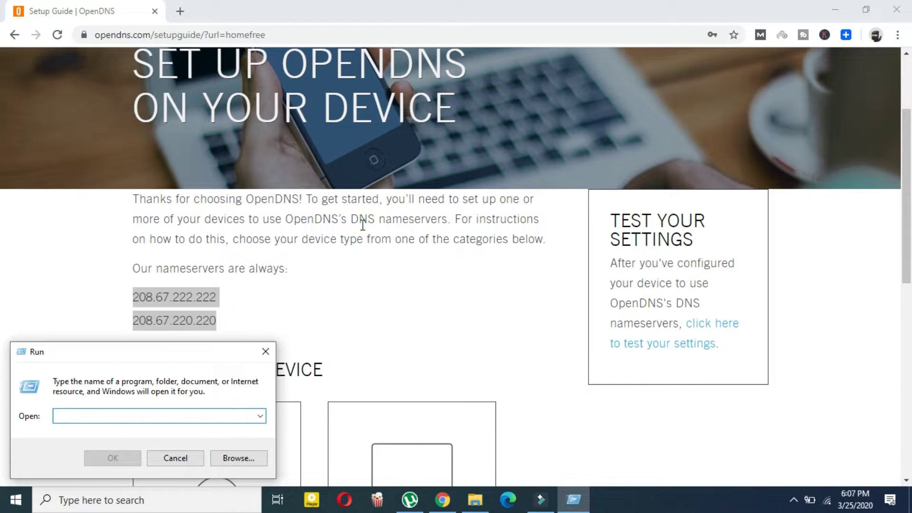
text(ncpa.cpl)
key(Return)
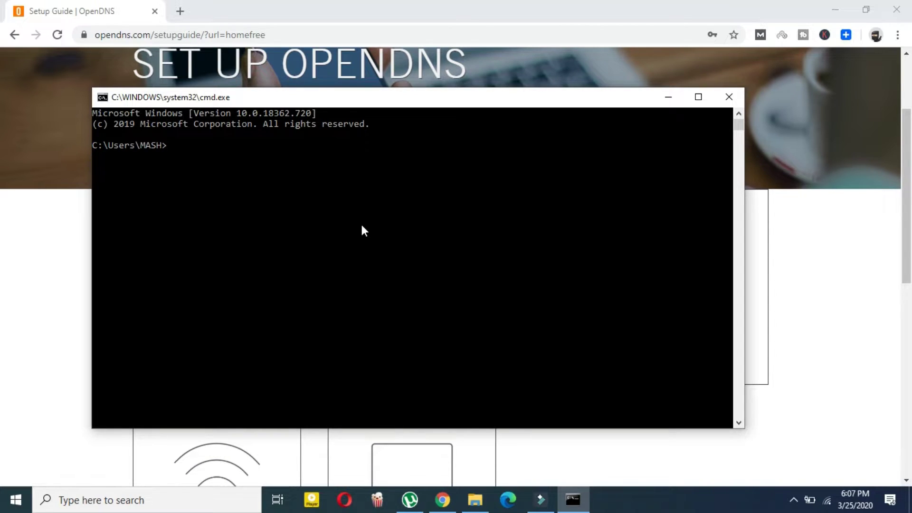
- Run ipconfig and copy the Wi-Fi default gateway address 192.168.1.1
text(ipconfig)
key(Return)
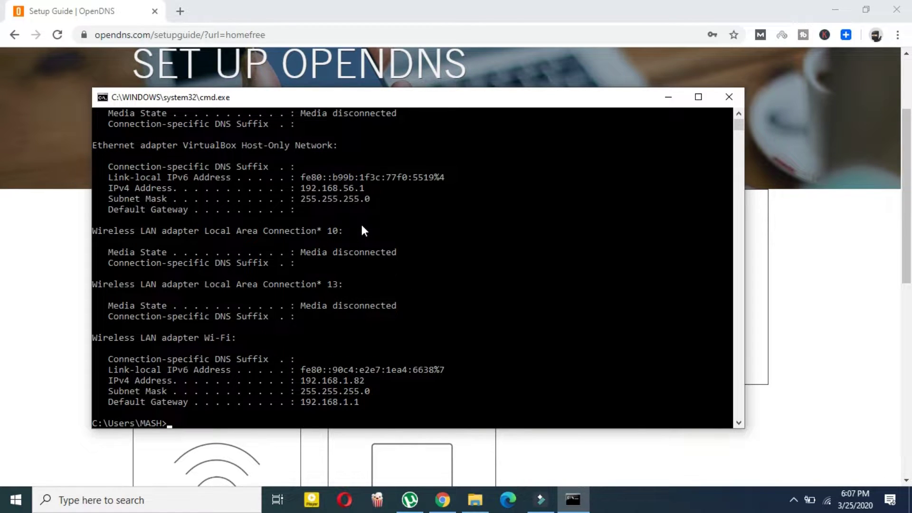
drag(297, 402, 373, 407)
drag(301, 402, 358, 401)
key(ctrl+c)
- Close the console, load 192.168.1.1 in a new tab and sign in to the ASUS router
click(729, 98)
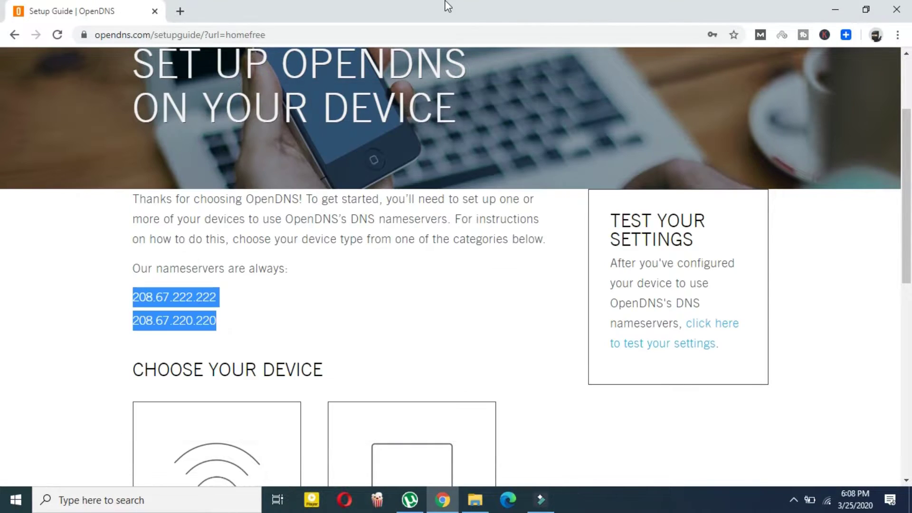
click(178, 9)
text(192.)
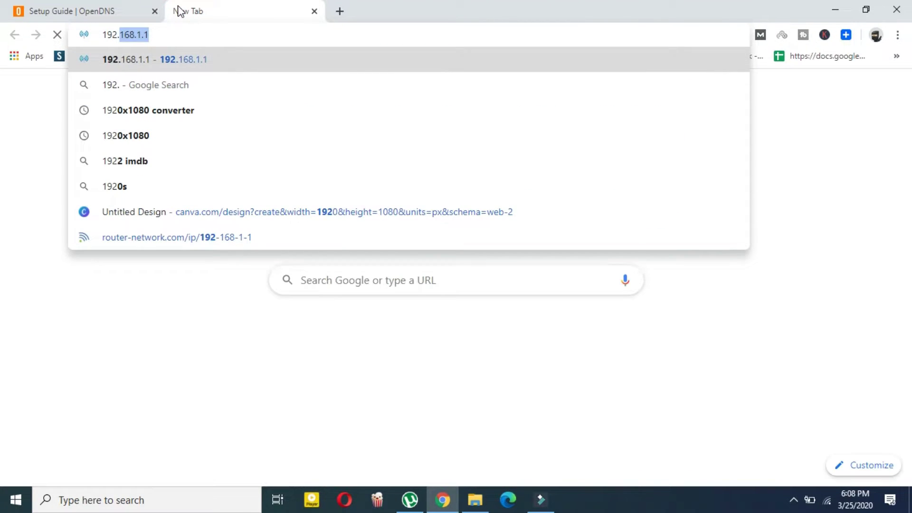
key(Right)
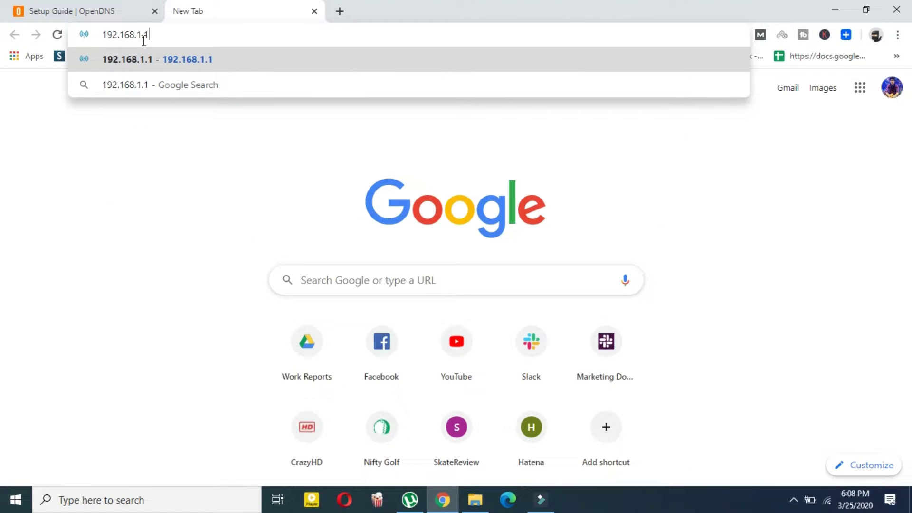
key(Return)
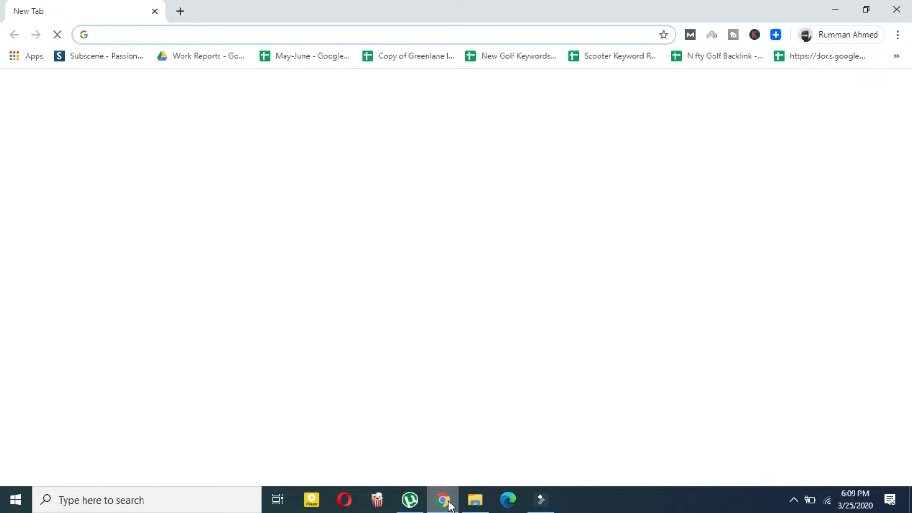
text(192)
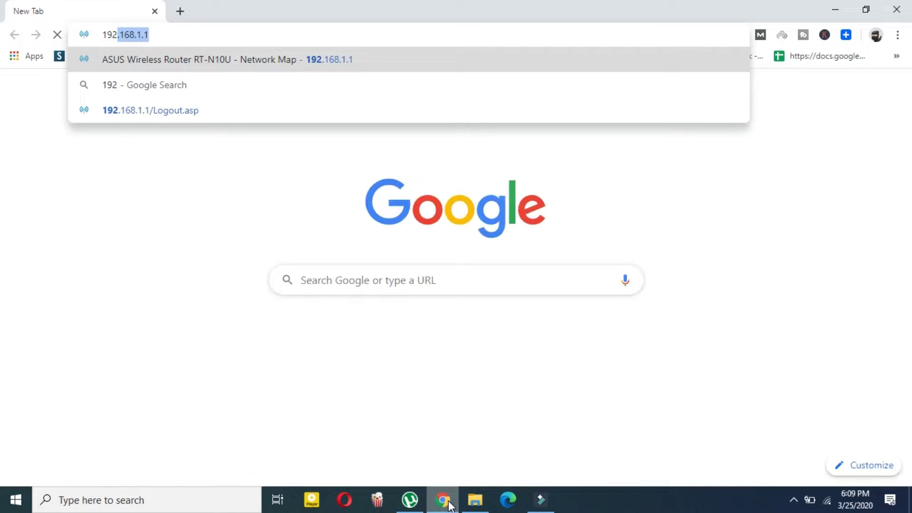
text(.1)
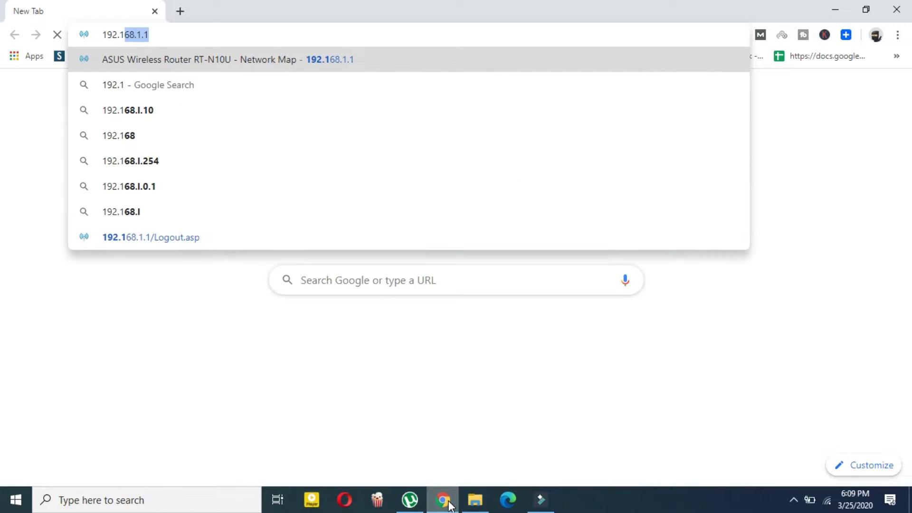
text(68.)
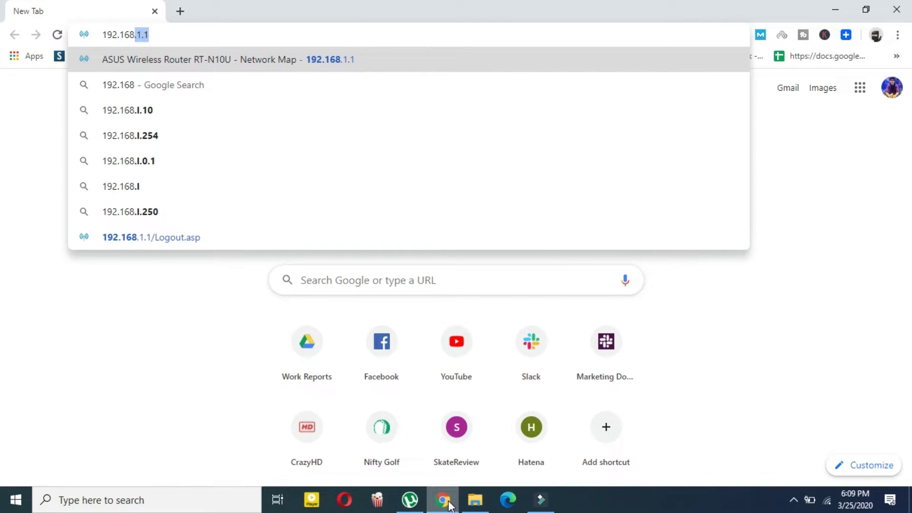
text(1.1)
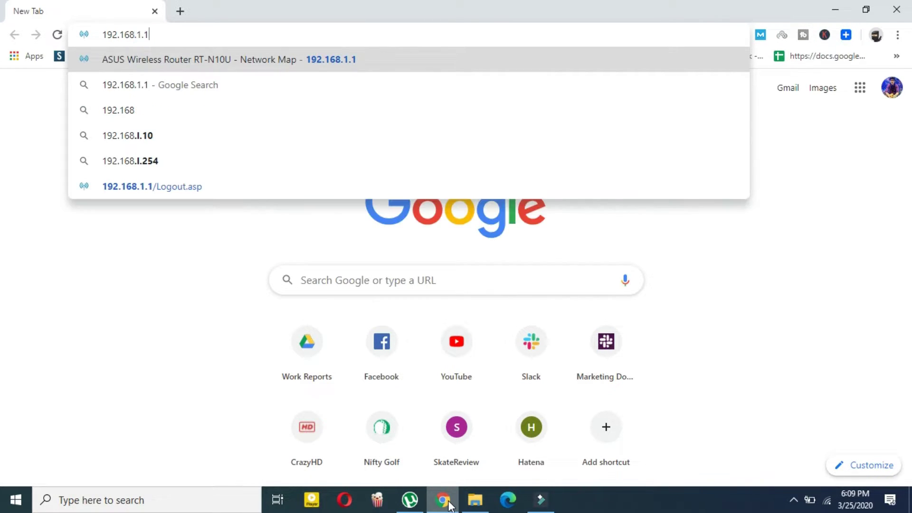
key(Return)
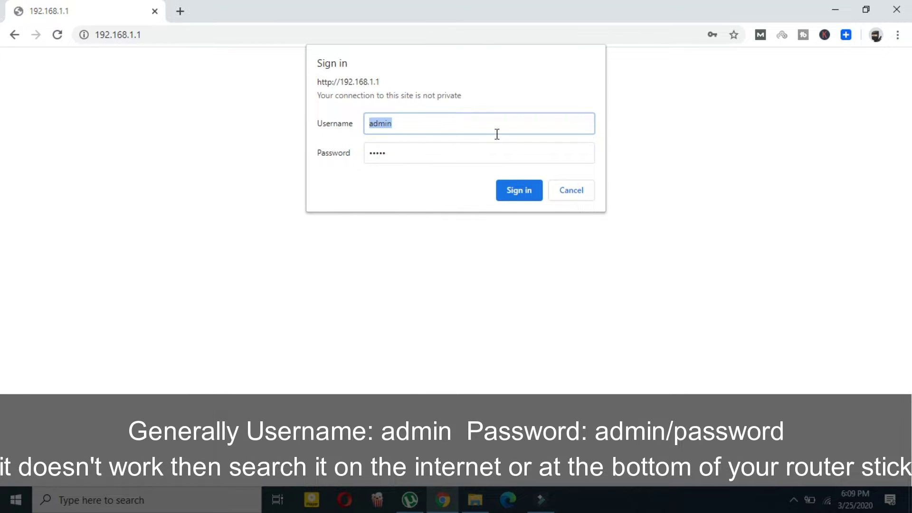
click(502, 195)
click(507, 192)
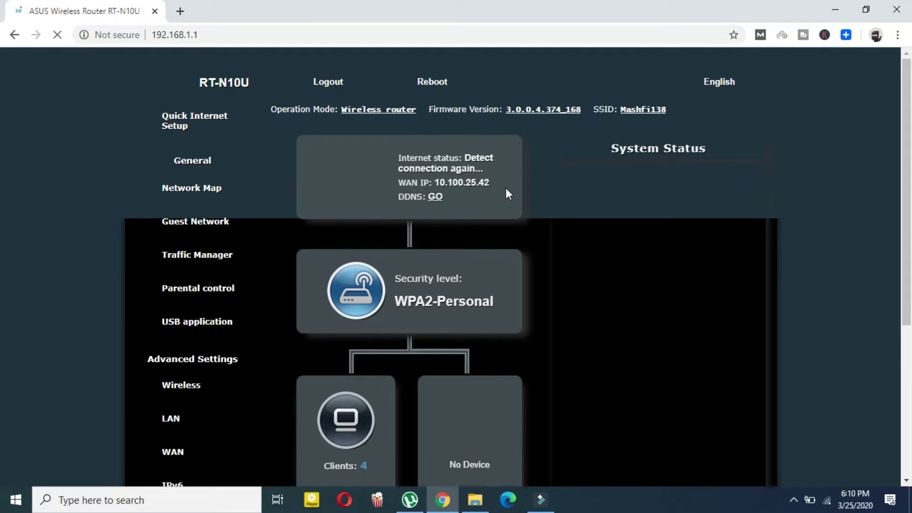
scroll(1, 136, down, 5)
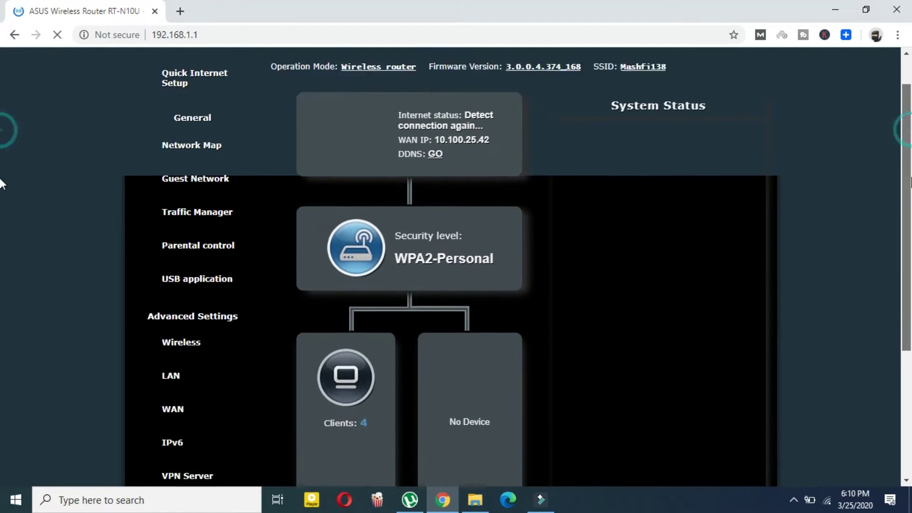
scroll(3, 267, up, 5)
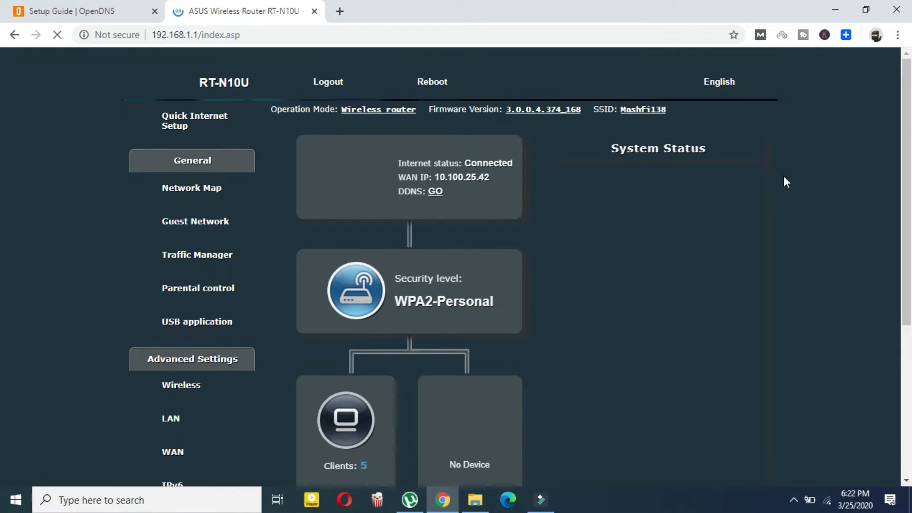
scroll(2, 171, down, 5)
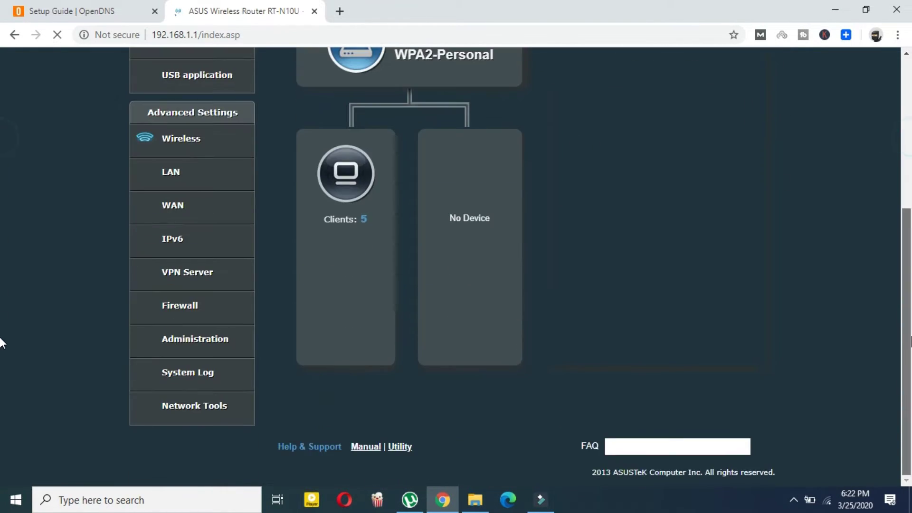
- Paste 208.67.222.222 from the OpenDNS guide into the LAN DHCP Server DNS field and apply
click(201, 170)
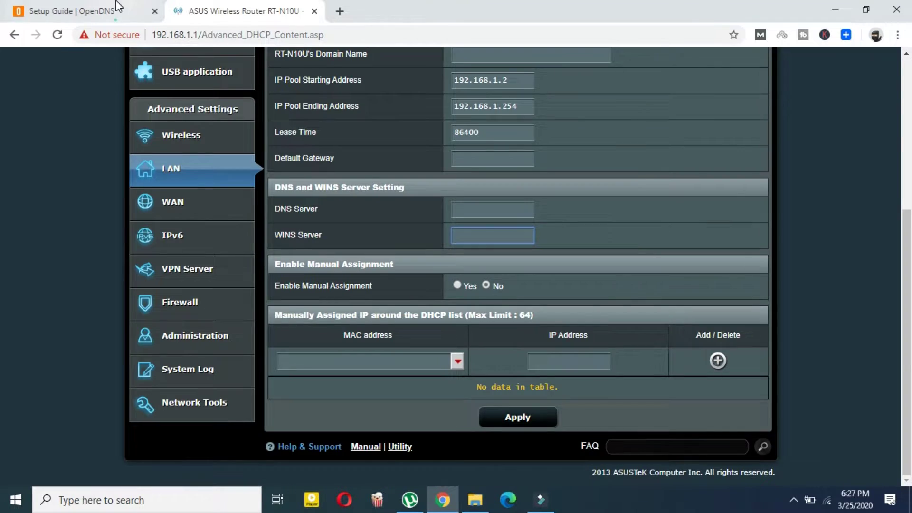
click(118, 8)
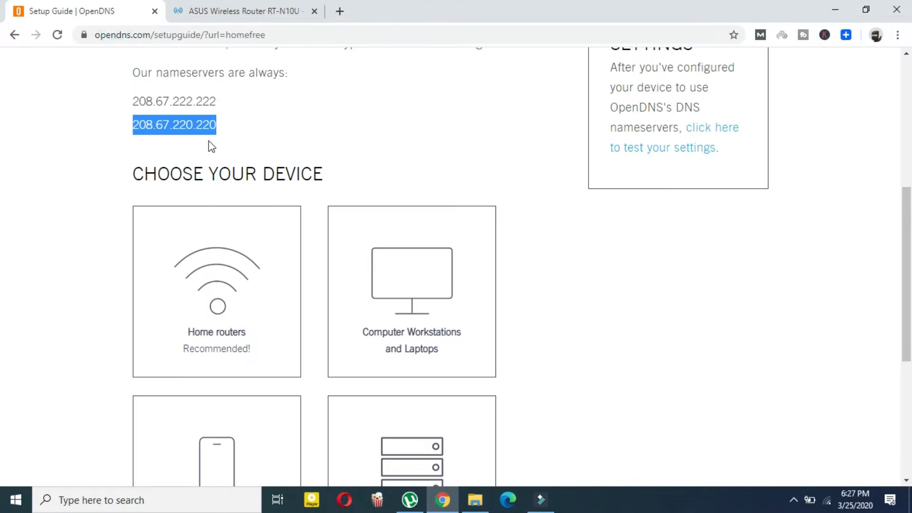
drag(223, 101, 131, 103)
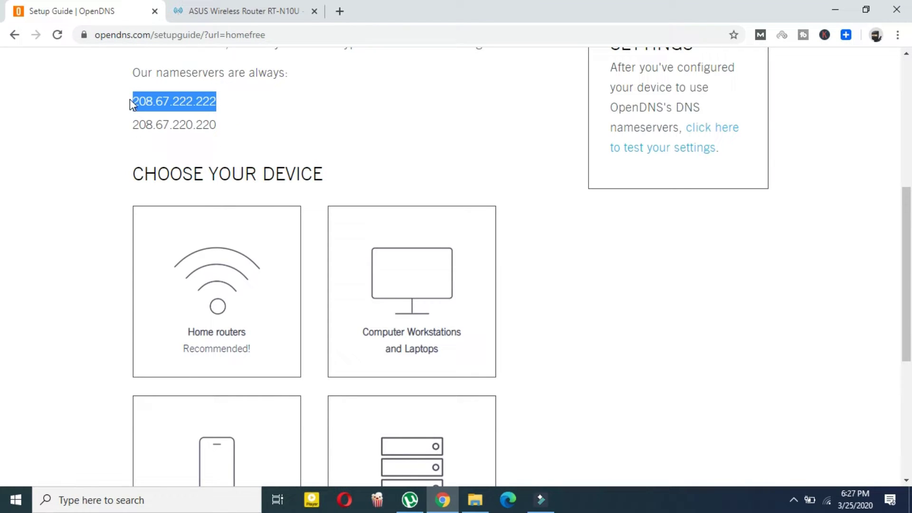
click(242, 11)
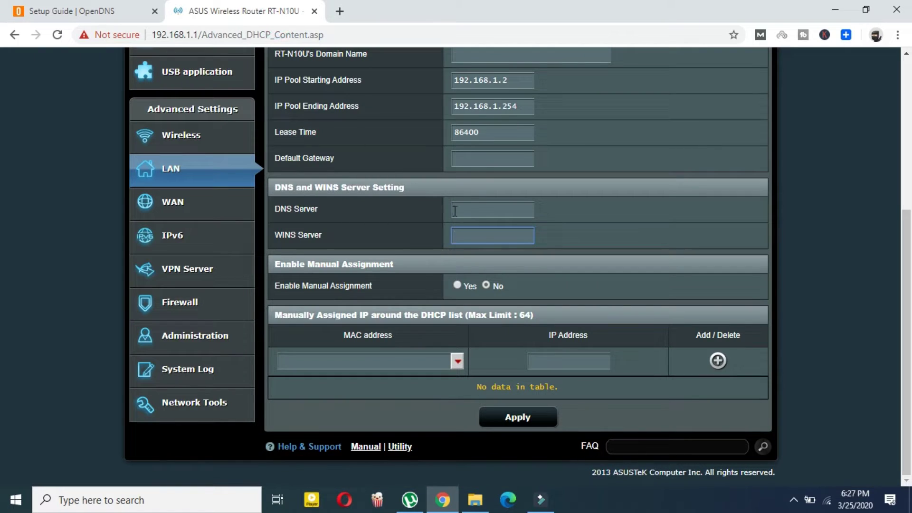
click(474, 209)
key(ctrl+v)
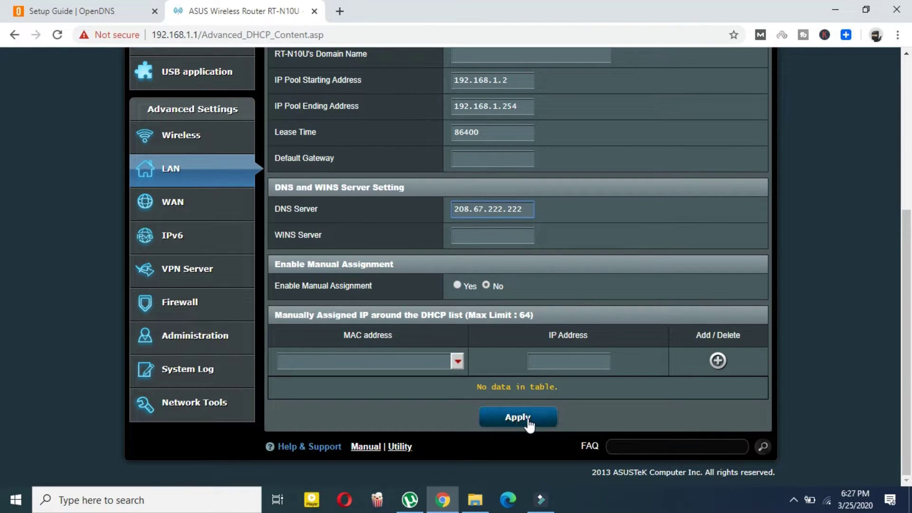
click(509, 422)
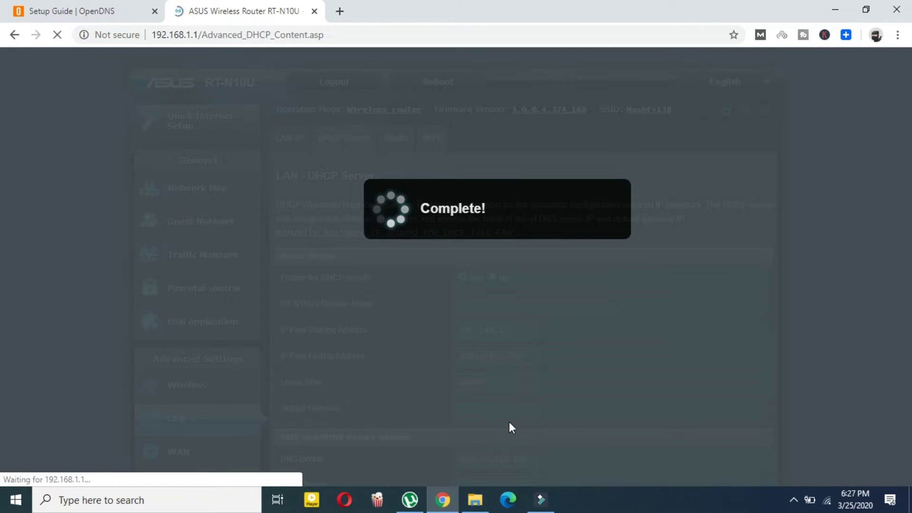
- Log in to the OpenDNS account from the site's LOGIN page
click(744, 98)
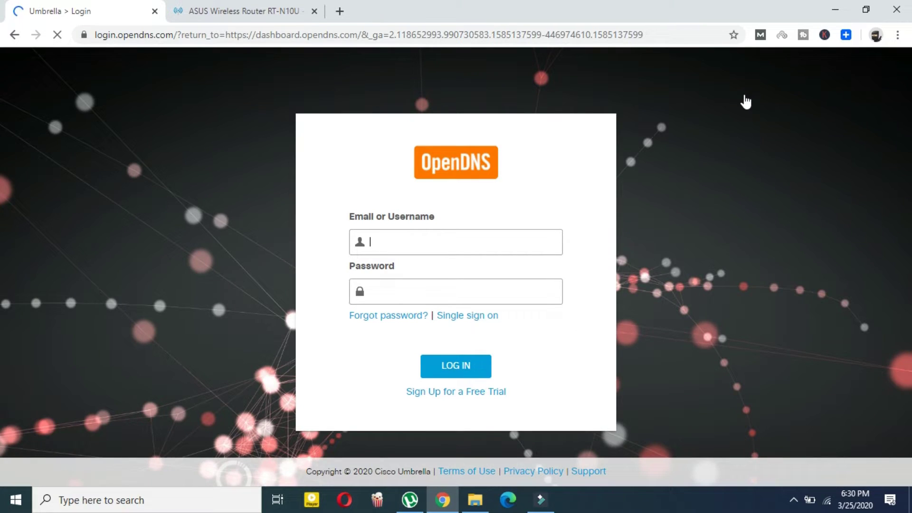
click(441, 370)
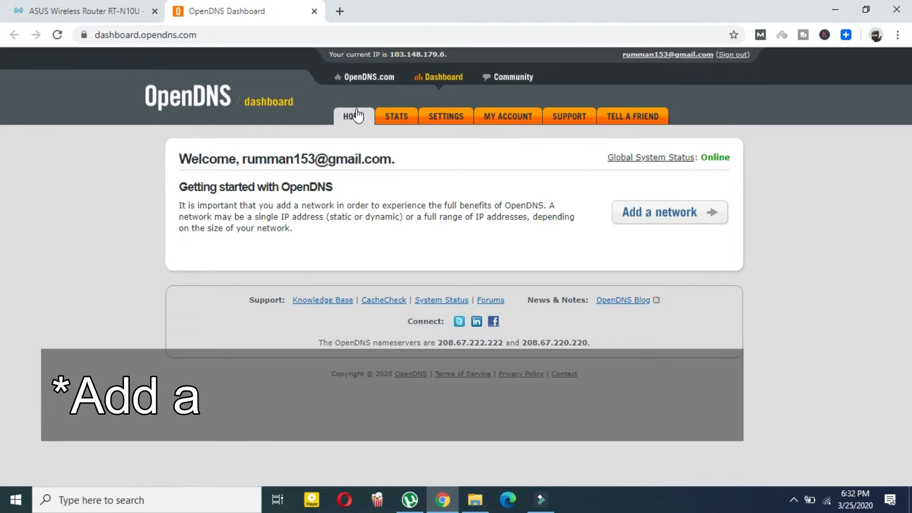
click(632, 220)
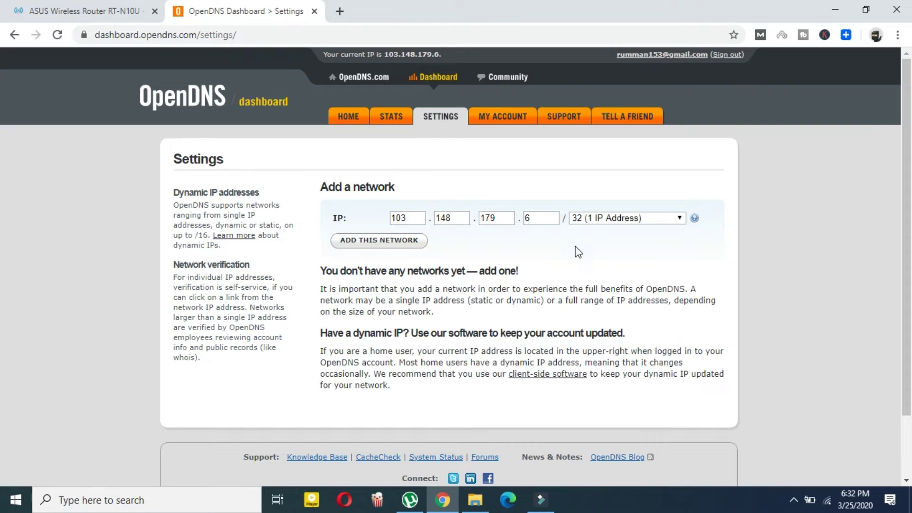
click(356, 243)
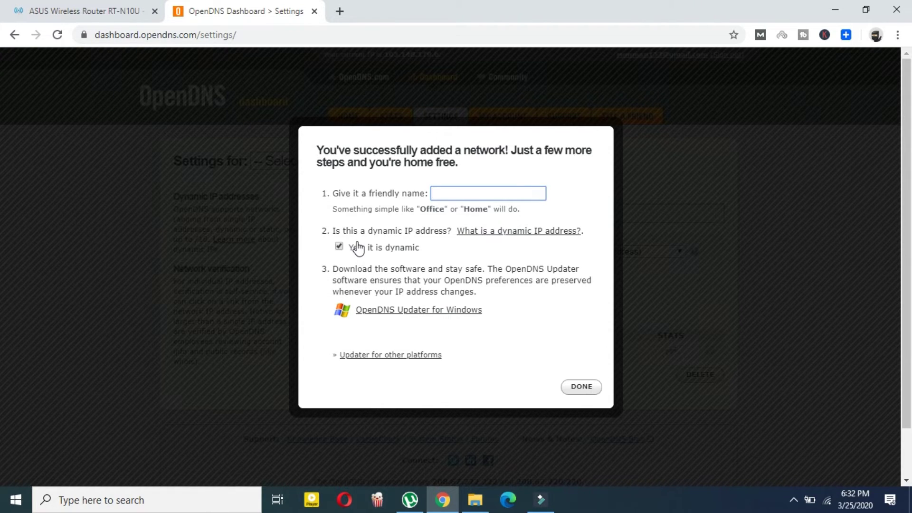
text(Home)
click(570, 389)
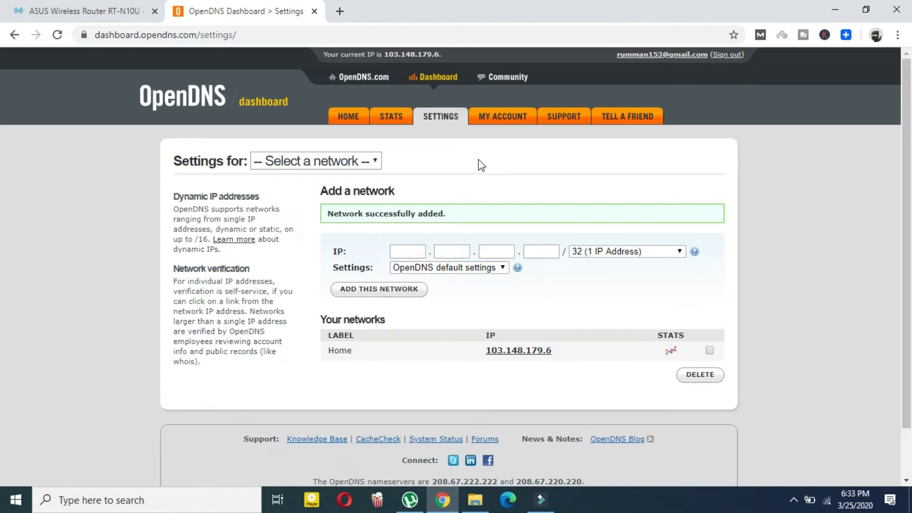
- Select the 103.148.179.6 network, tick Enable stats and logs, and apply
click(337, 162)
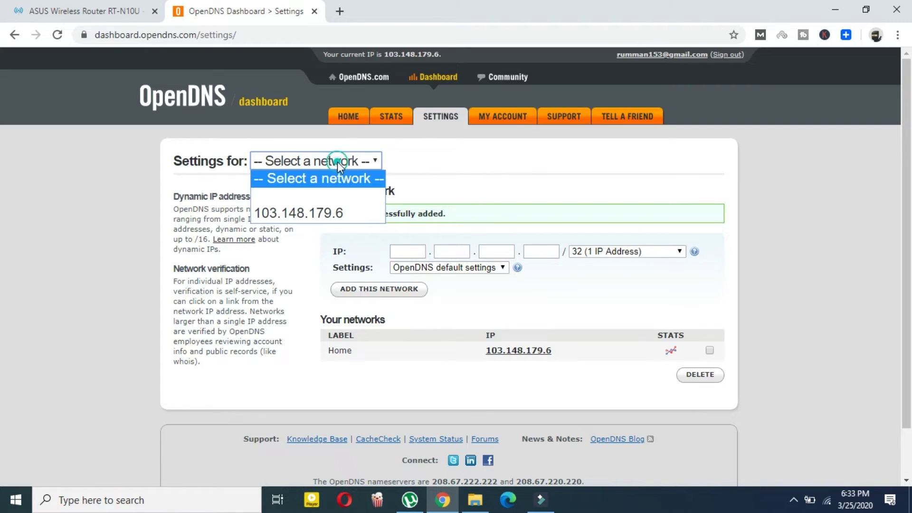
click(314, 214)
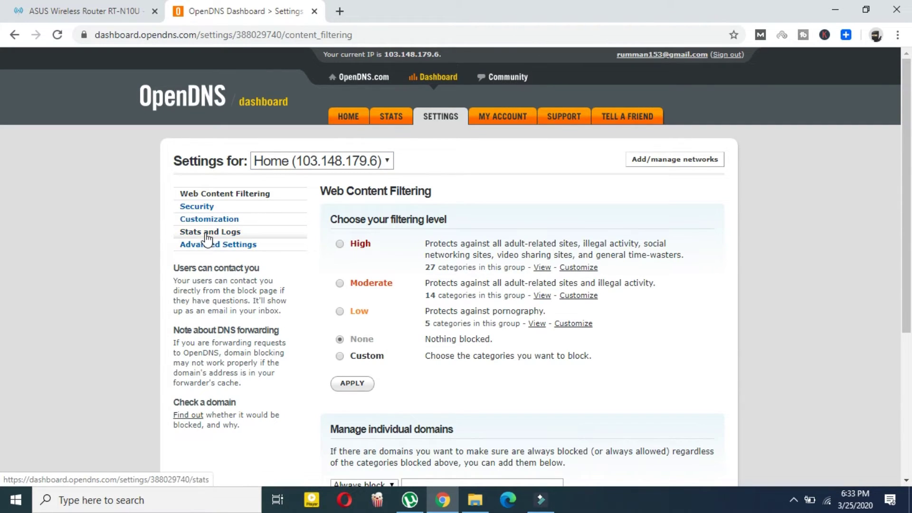
click(208, 235)
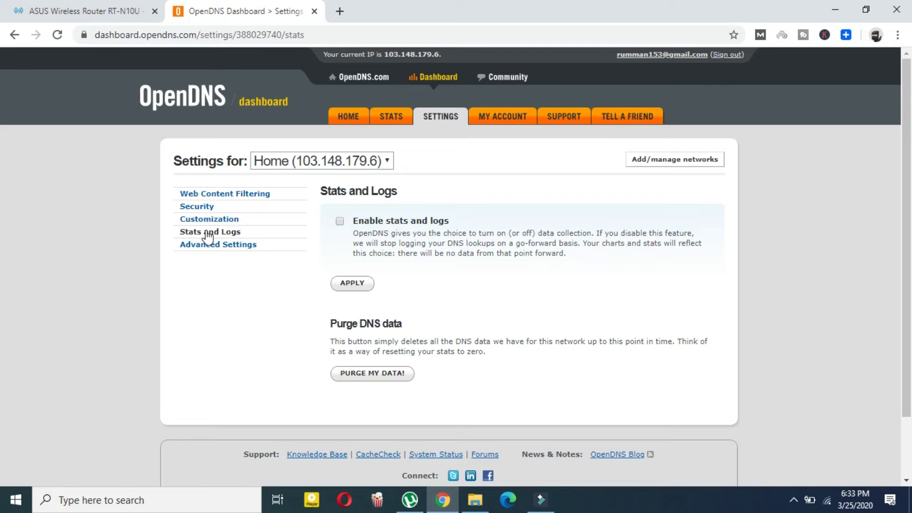
click(340, 222)
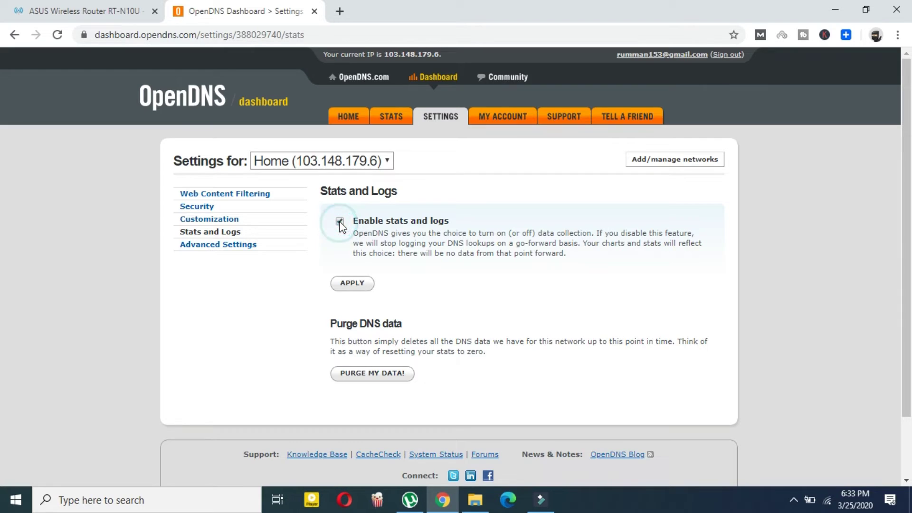
click(354, 283)
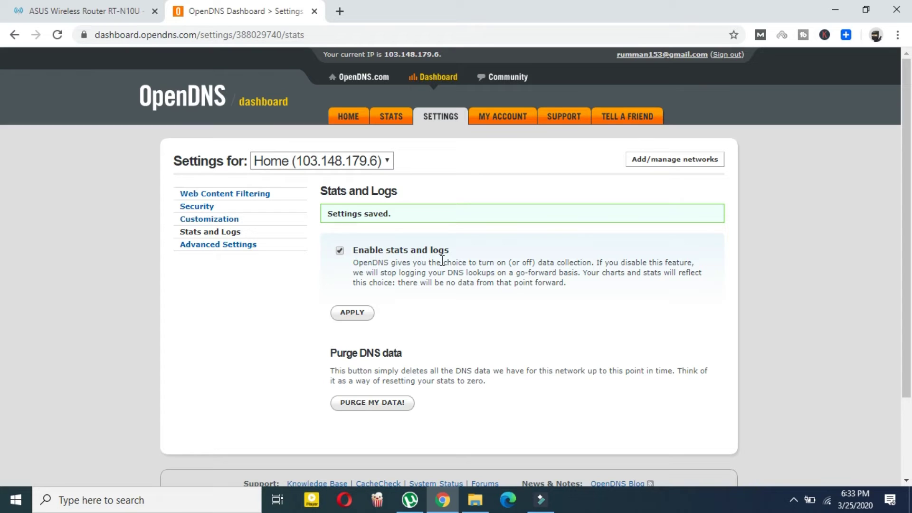
- Download the OpenDNS Updater Windows client from the OpenDNS Support page
click(577, 123)
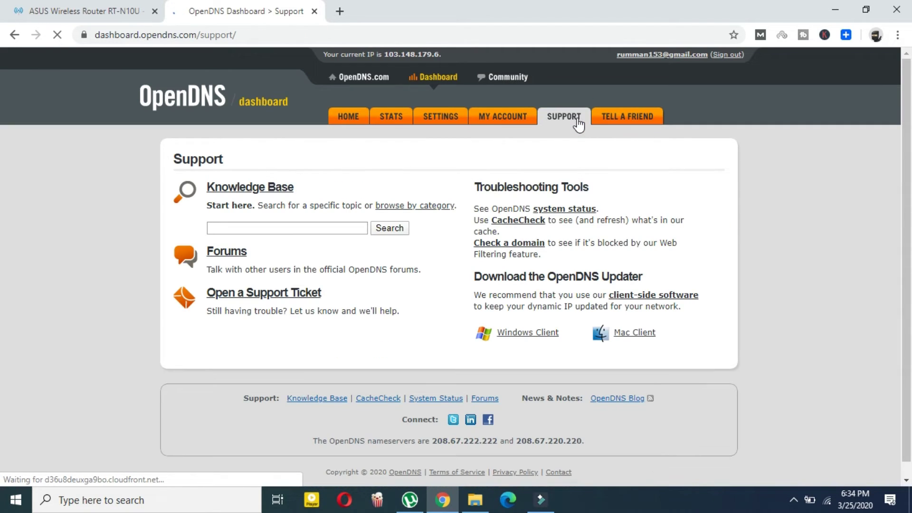
click(515, 334)
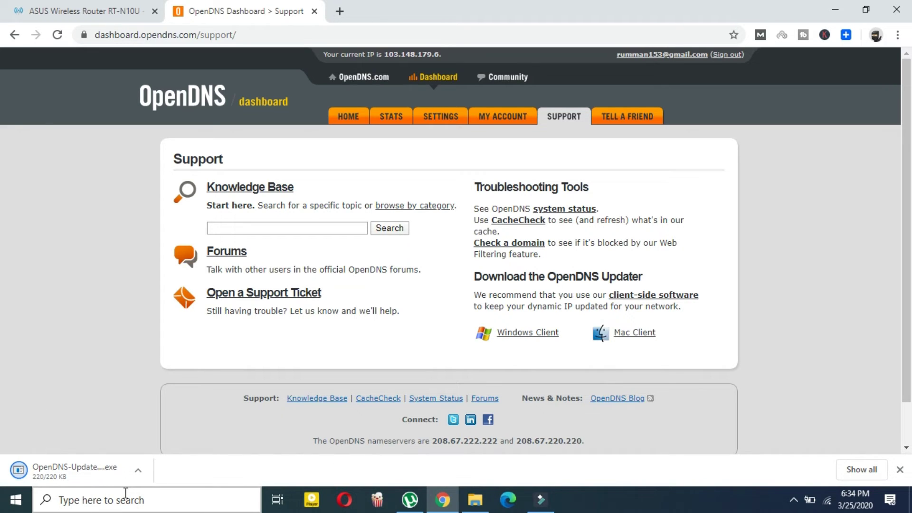
- Run the downloaded OpenDNS-Updater installer and finish setup with Start OpenDNS Updater ticked
click(85, 471)
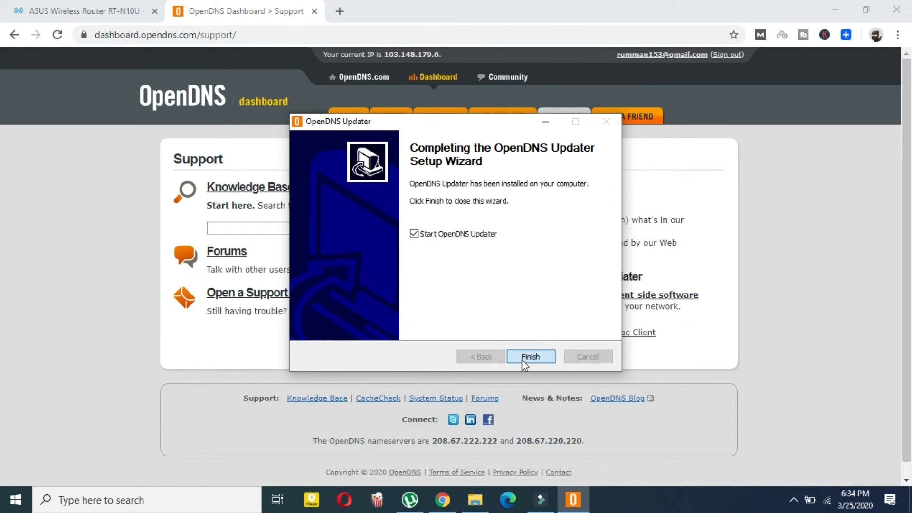
click(522, 359)
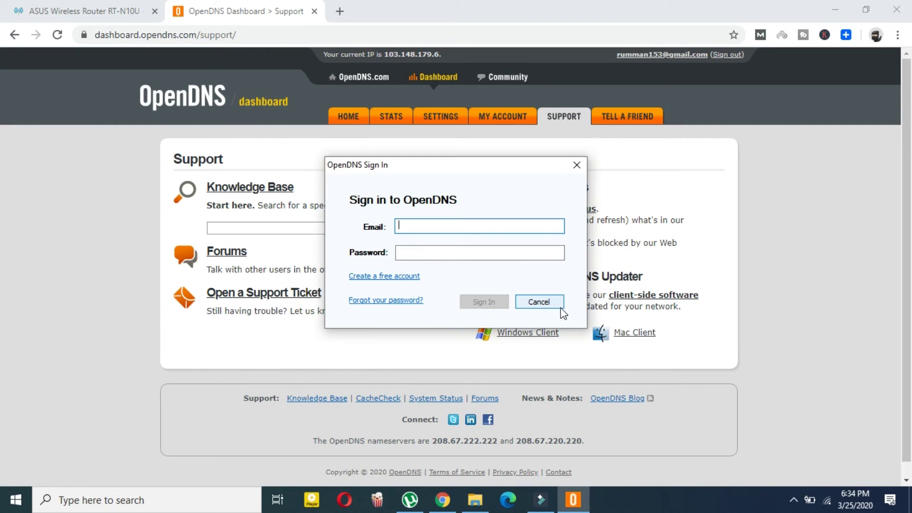